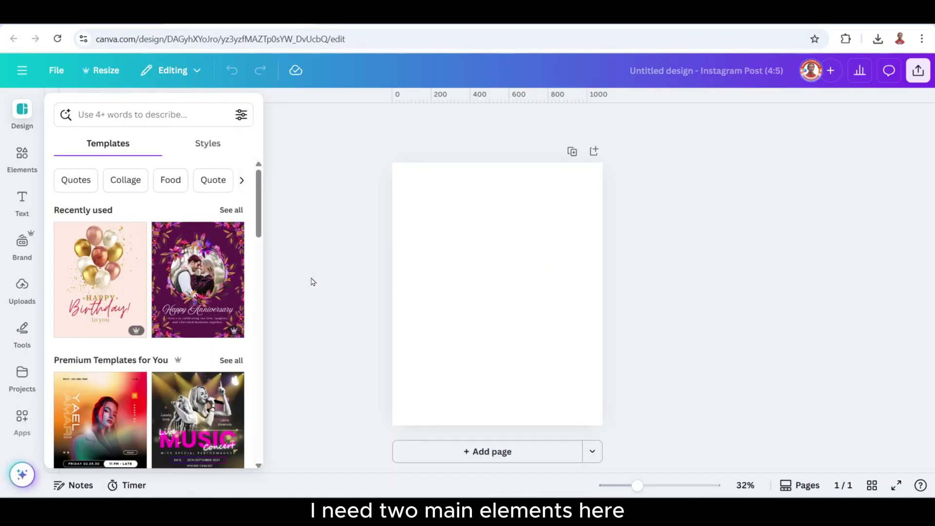
Show the uploaded football player and helmet images beside the blank Instagram post.
left_click(23, 287)
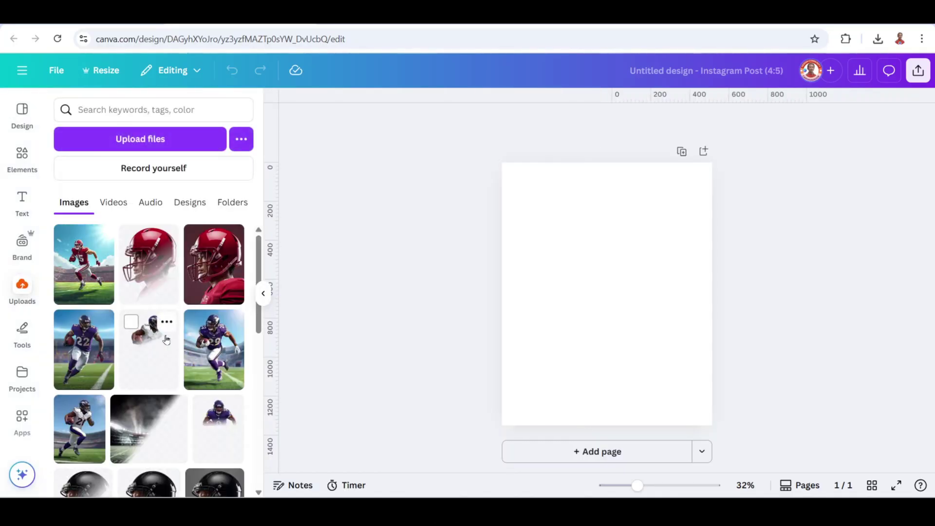
Add the black-helmet portrait and the running number-22 photo, helmet upper right, player lower left.
scroll(166, 340, "down", 5)
left_click(211, 324)
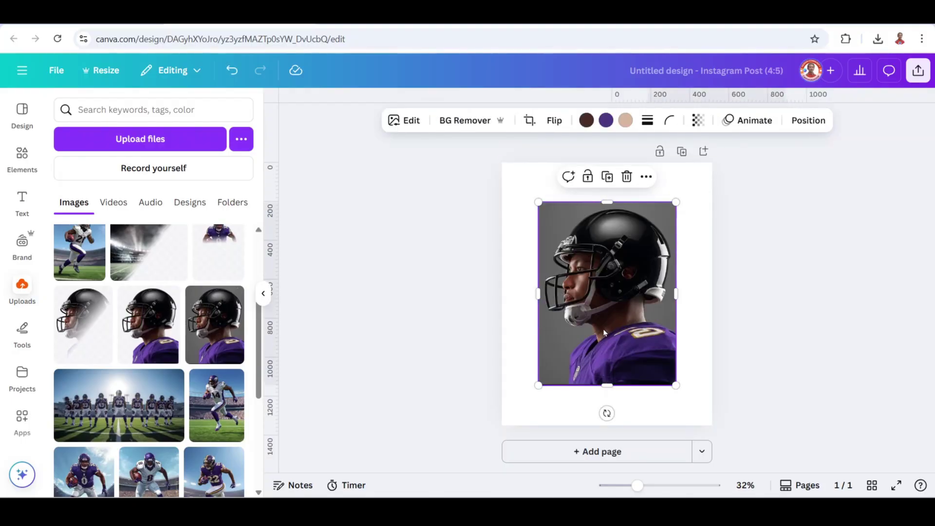
scroll(185, 339, "up", 4)
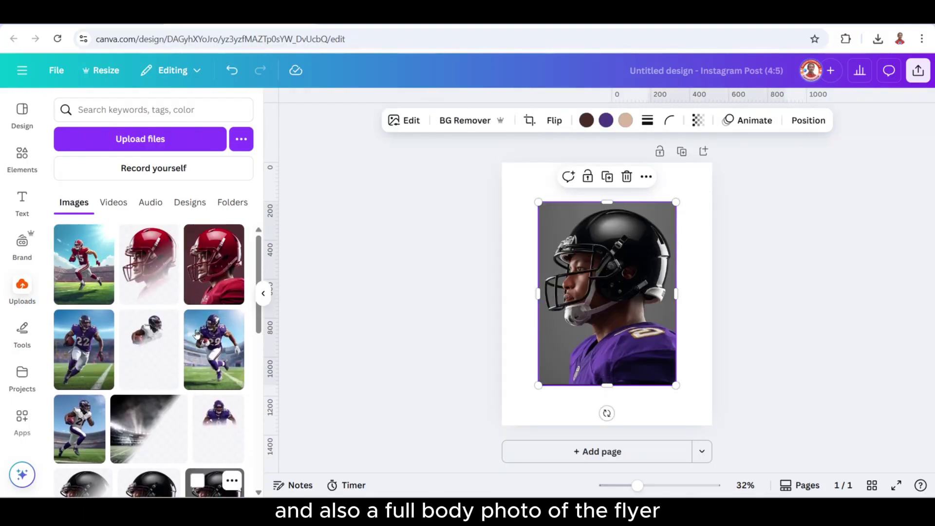
left_click(185, 340)
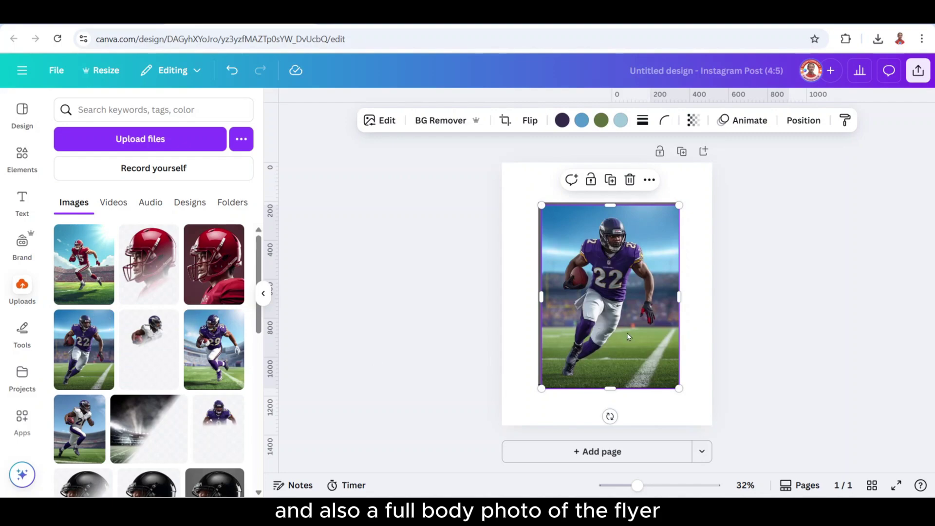
left_click_drag(628, 314, 540, 370)
left_click_drag(643, 282, 672, 257)
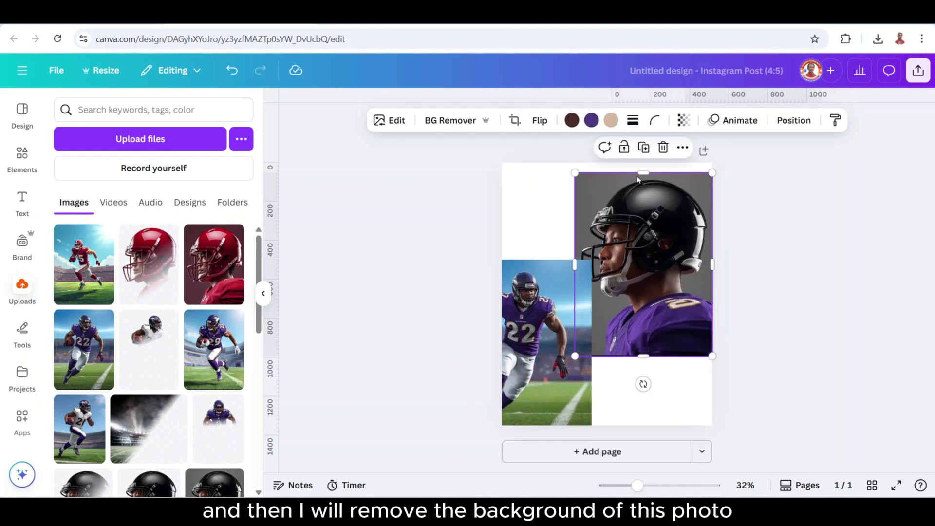
Remove the helmet portrait's background and set the player photo below it.
left_click(457, 121)
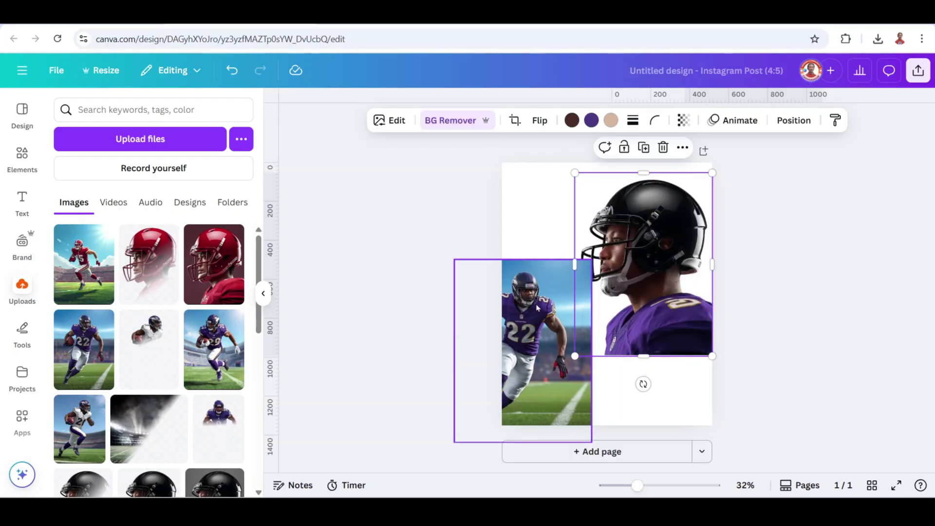
left_click_drag(538, 306, 511, 403)
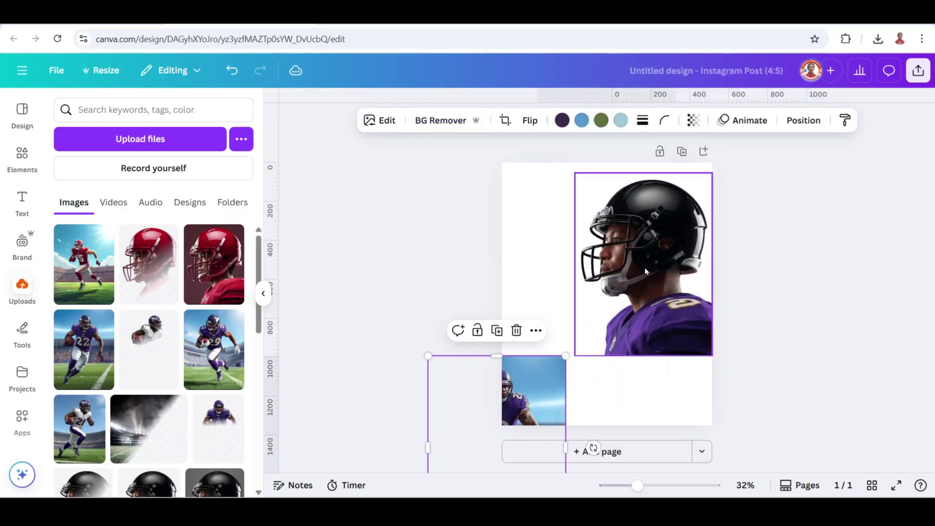
left_click_drag(644, 263, 616, 264)
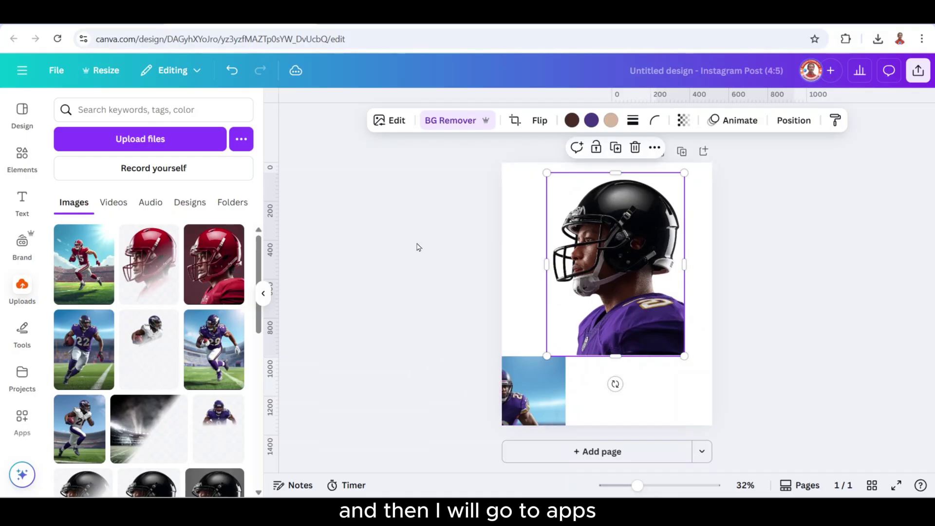
Search the apps for 'blender' and open Image Blender.
left_click(22, 416)
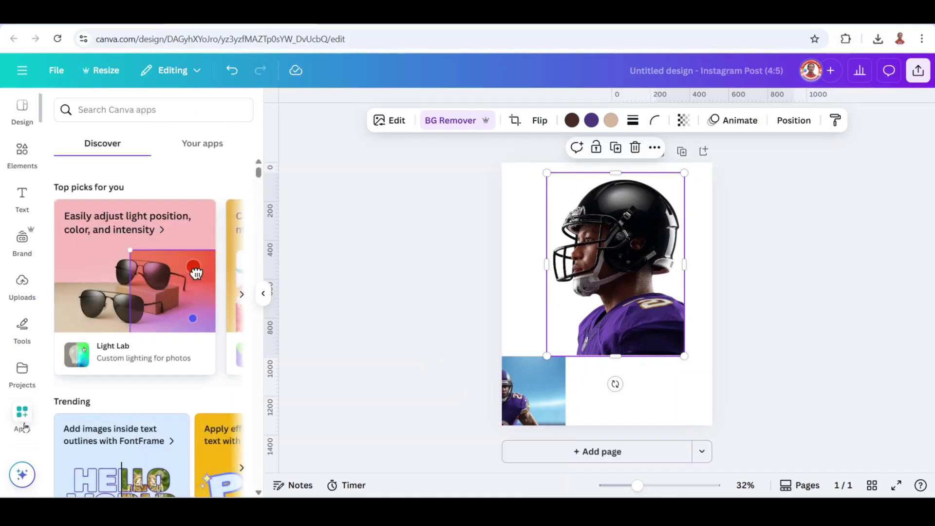
left_click(123, 108)
type("blender")
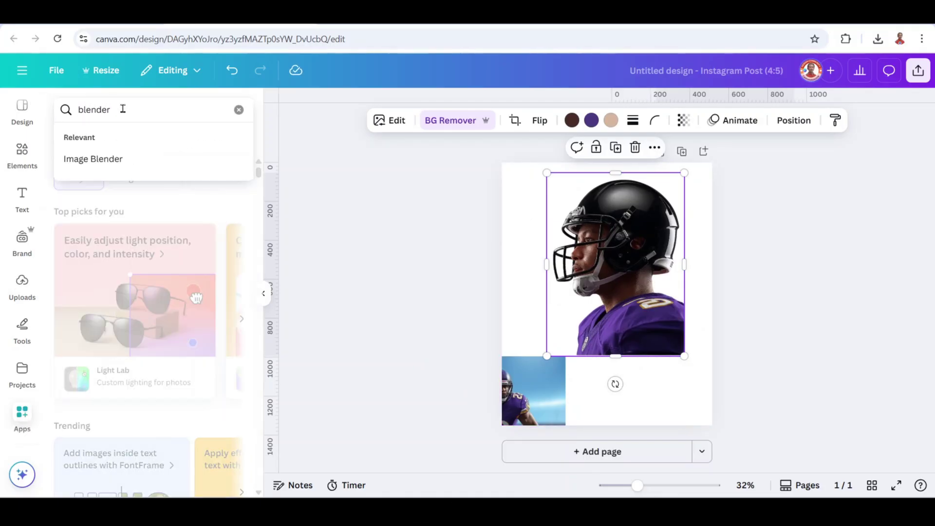
key("Return")
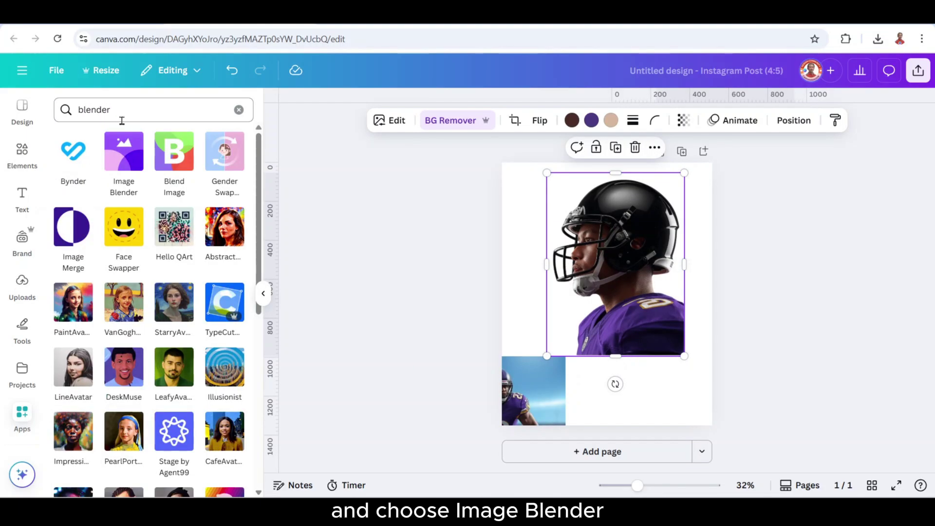
left_click(121, 167)
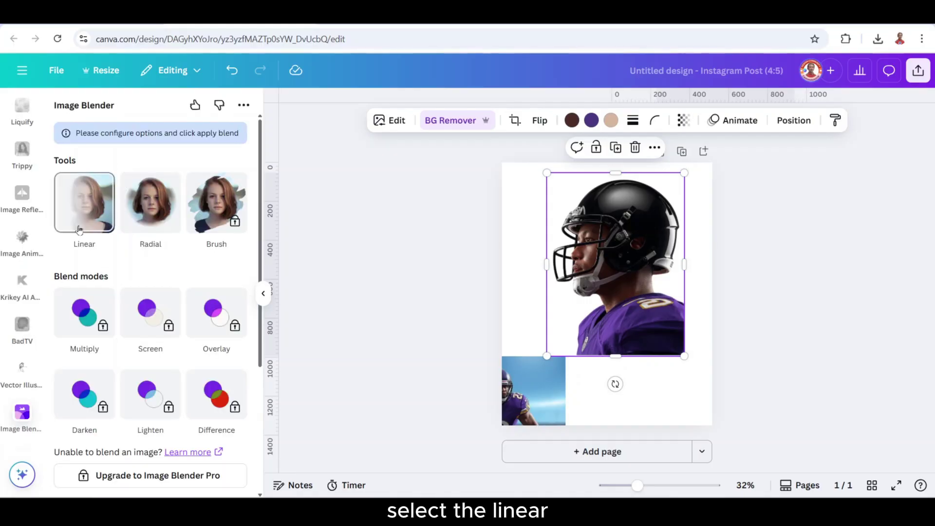
Apply a diagonal Linear fade at strength 50 to the helmet portrait, fading toward its lower right.
left_click(99, 213)
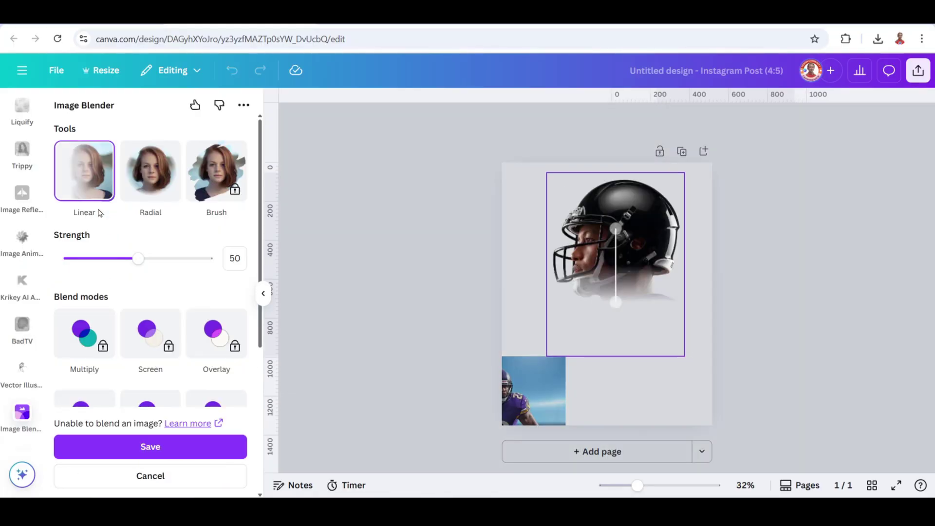
left_click_drag(619, 309, 655, 307)
left_click_drag(618, 230, 566, 220)
left_click_drag(655, 310, 632, 283)
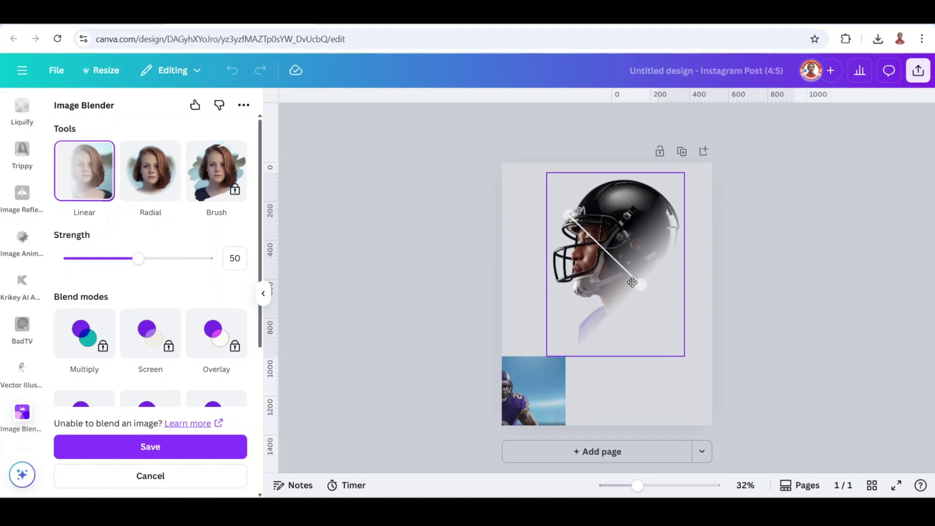
left_click_drag(573, 216, 487, 181)
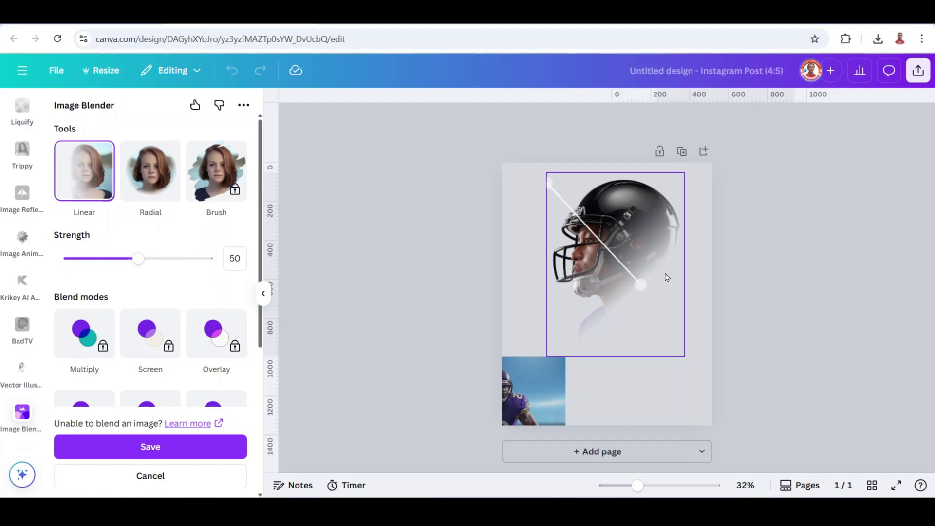
left_click(204, 451)
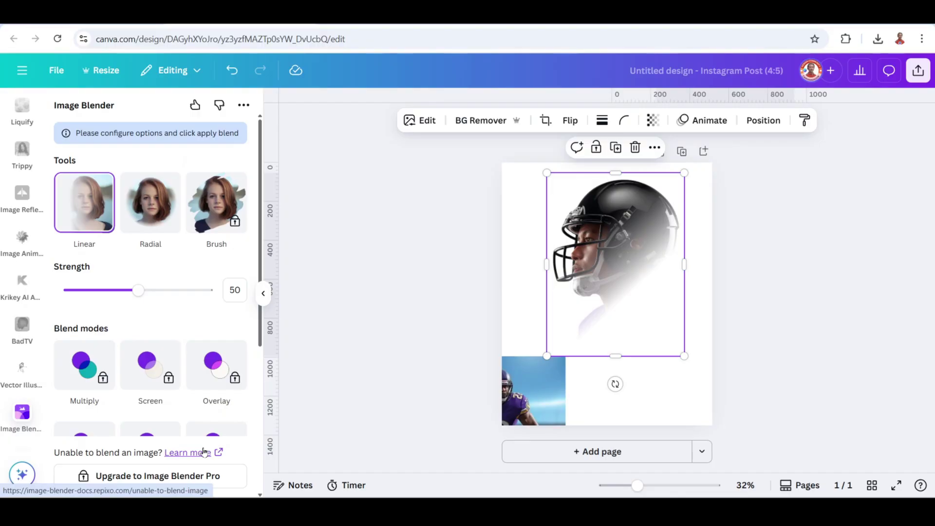
Enlarge the faded helmet portrait and align it to the page's top-left edge.
left_click_drag(684, 356, 762, 454)
left_click_drag(659, 298, 607, 279)
left_click_drag(706, 427, 665, 375)
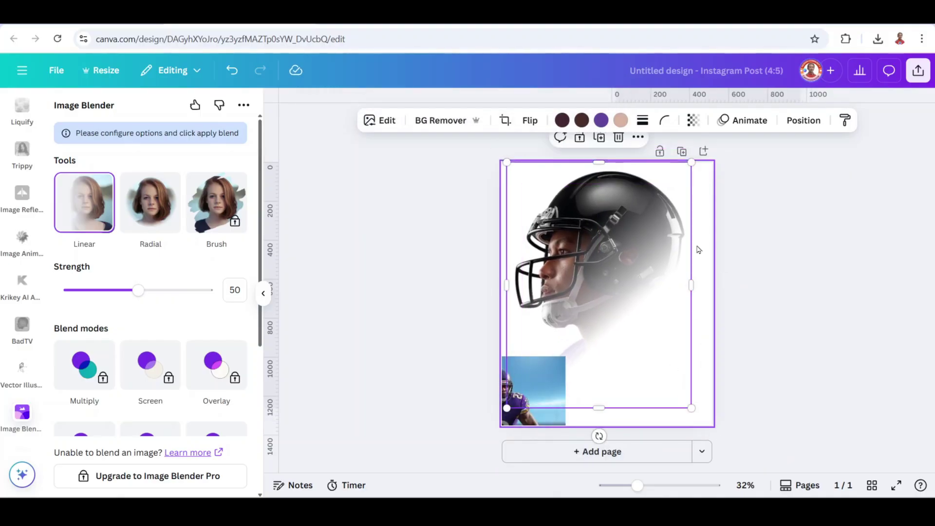
Set the helmet portrait's transparency to 65.
left_click(693, 120)
left_click_drag(720, 175, 691, 174)
left_click(393, 123)
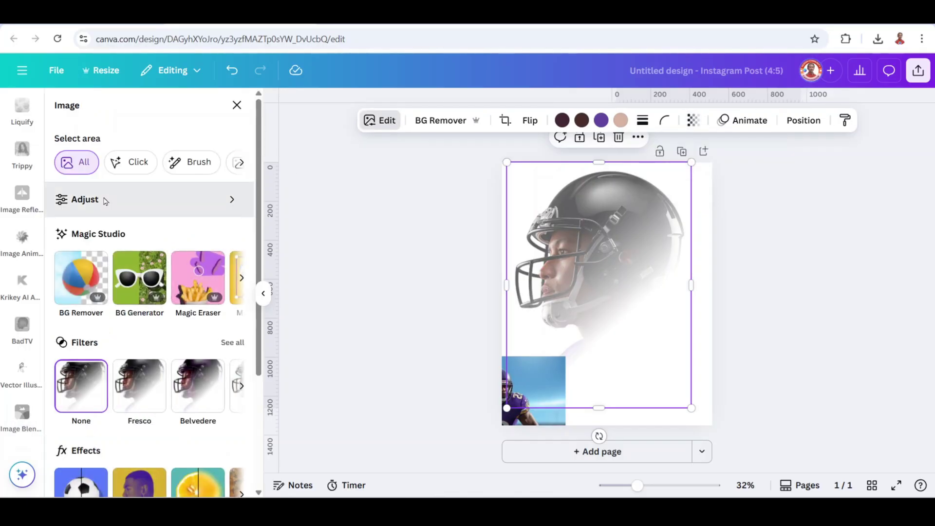
Lower the helmet portrait's saturation to -47 in Adjust.
left_click(105, 198)
scroll(131, 344, "down", 8)
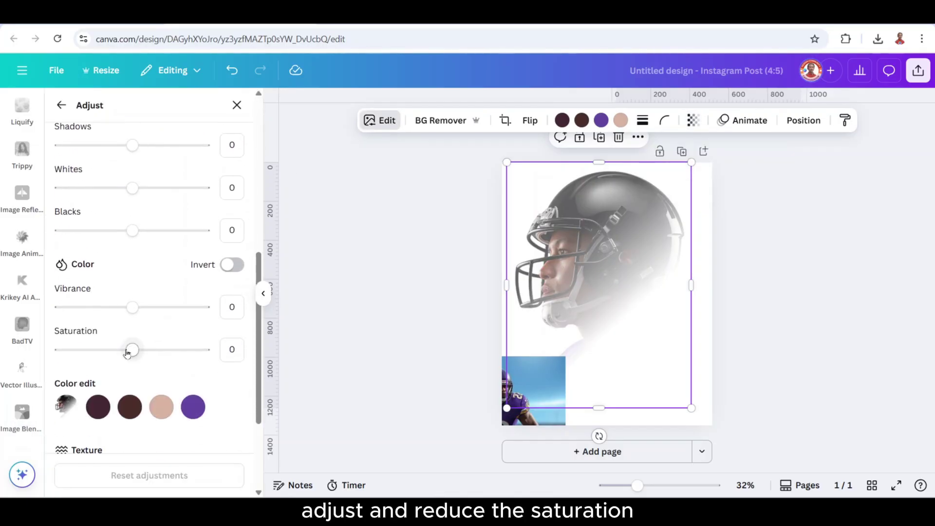
left_click(99, 350)
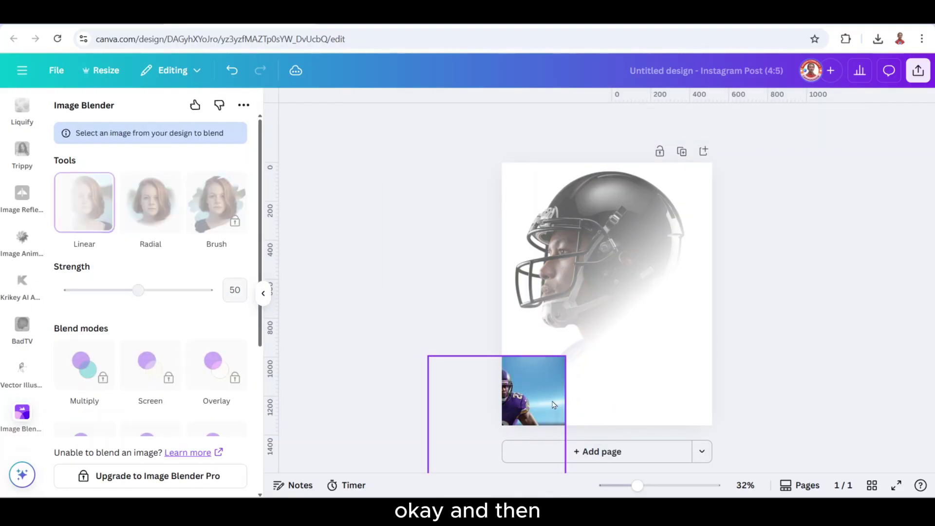
Remove the number-22 player's stadium background and enlarge him to about 812×1080 over the portrait.
left_click(551, 403)
left_click_drag(539, 401, 642, 269)
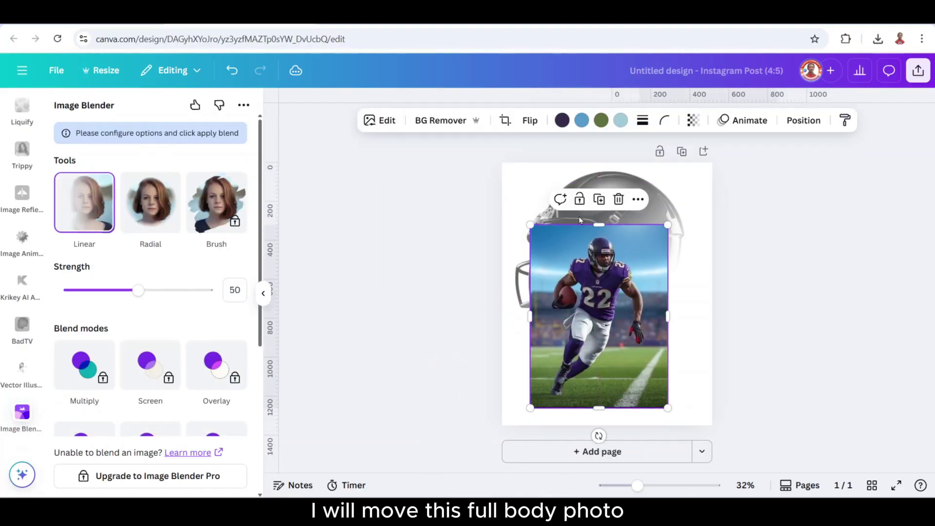
left_click(432, 123)
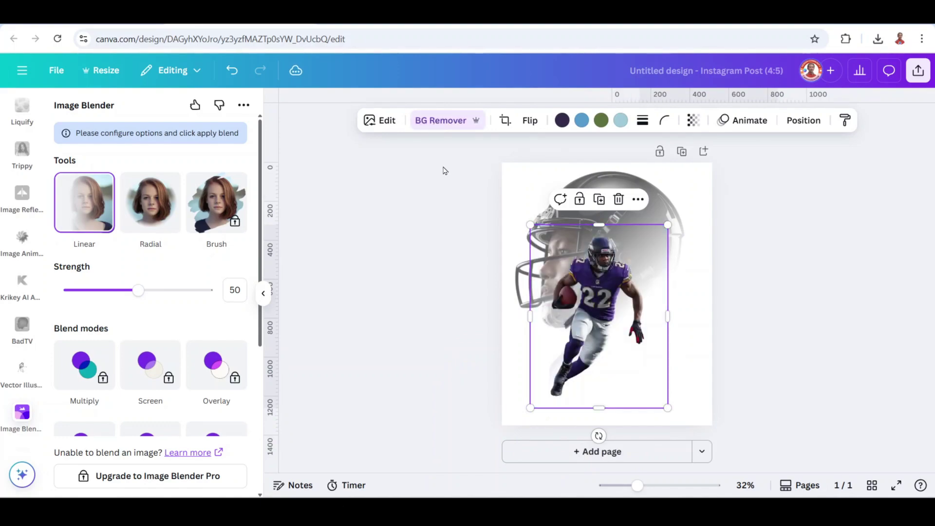
left_click_drag(566, 298, 580, 321)
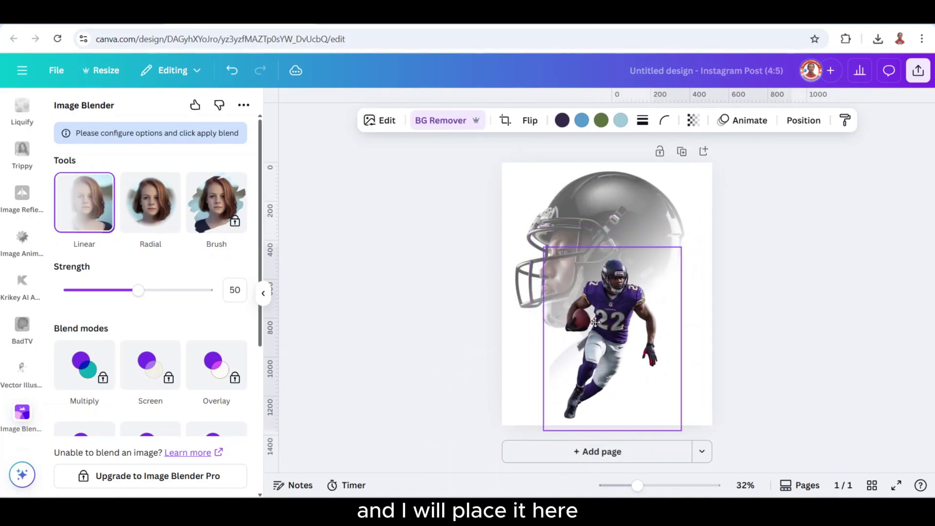
left_click_drag(680, 247, 713, 225)
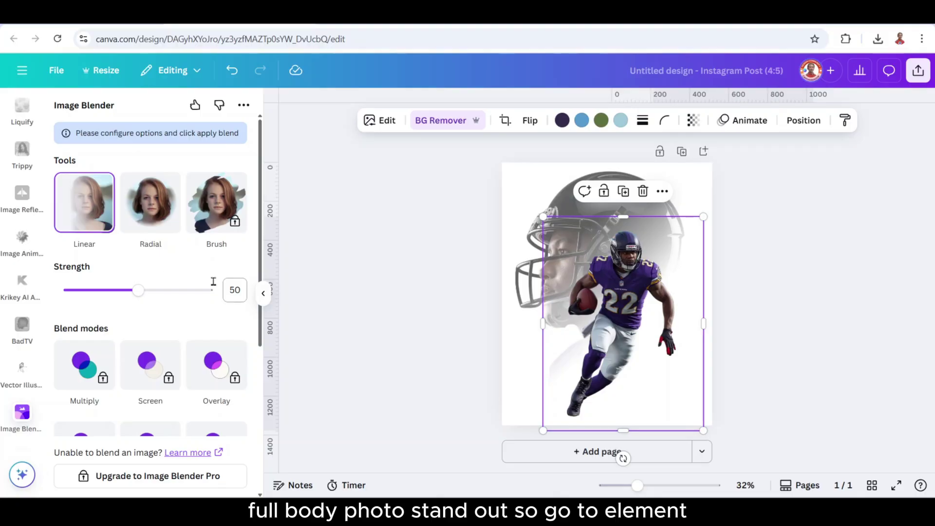
Add the light glow element, enlarge it, and place it over the player's face.
scroll(38, 270, "up", 15)
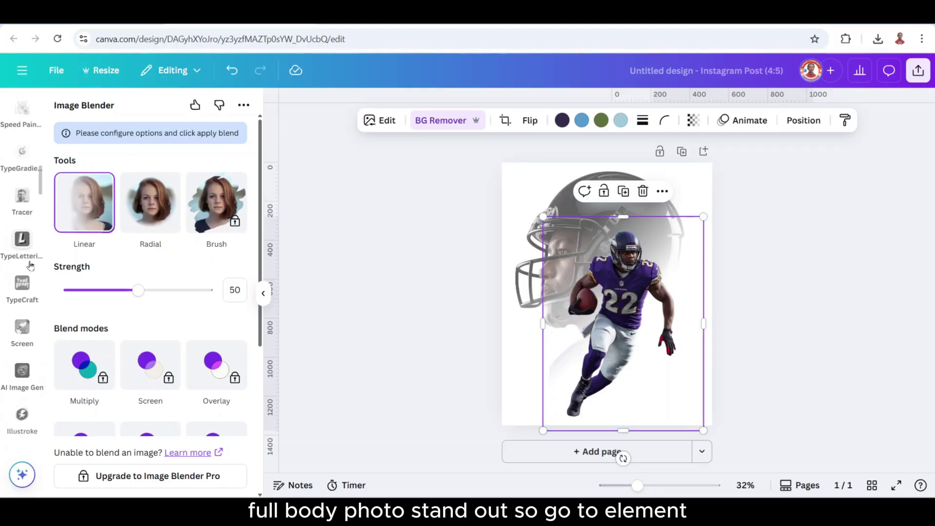
scroll(31, 264, "up", 5)
left_click(22, 157)
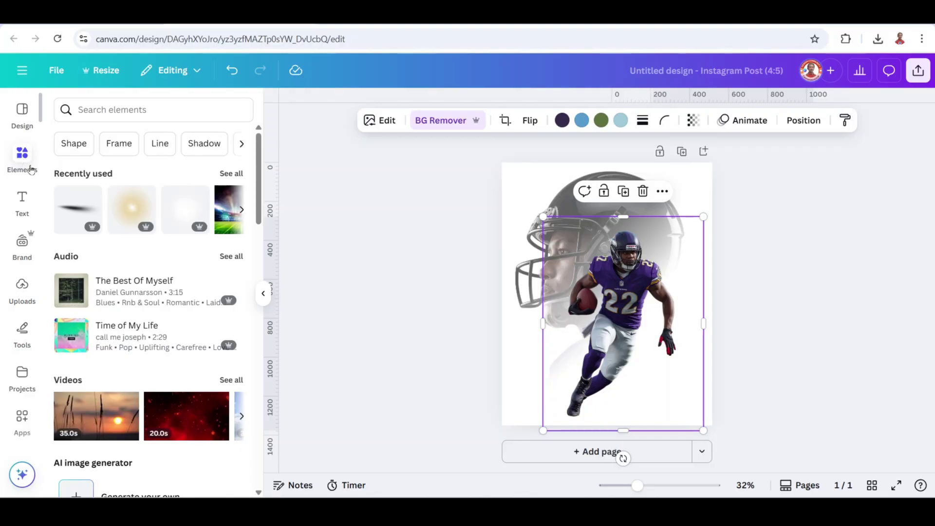
left_click(147, 196)
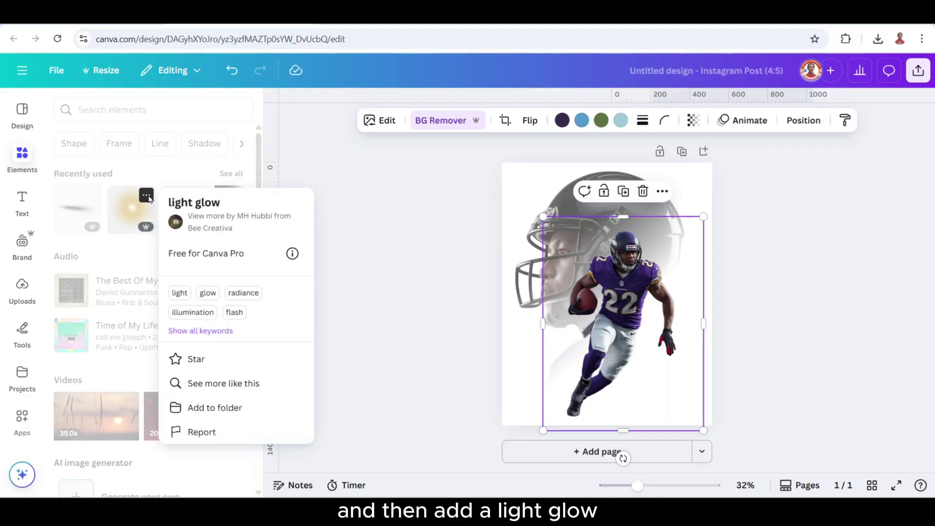
left_click(135, 216)
left_click(133, 215)
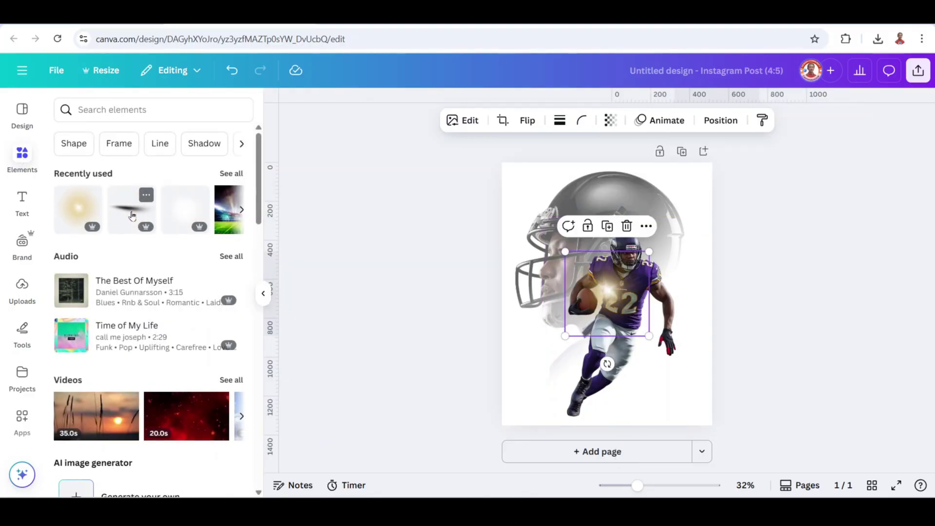
left_click_drag(647, 250, 754, 198)
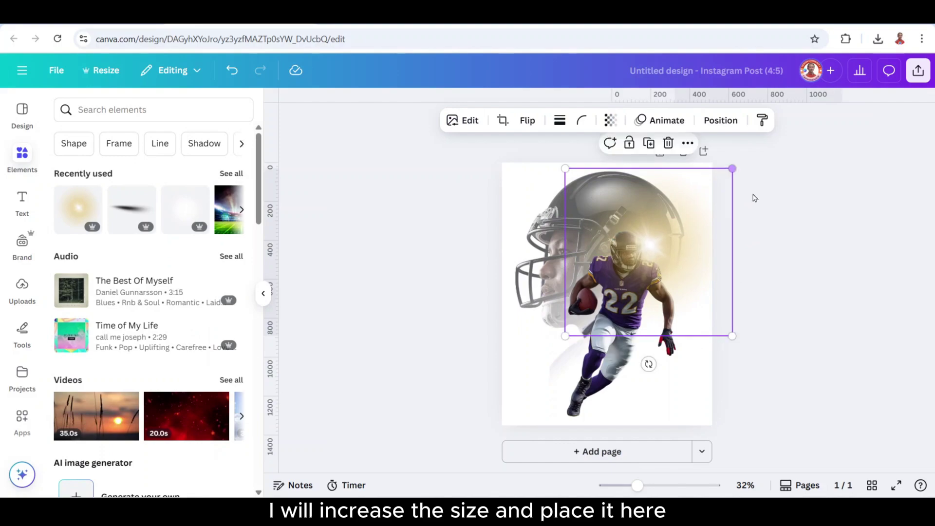
left_click_drag(664, 252, 616, 263)
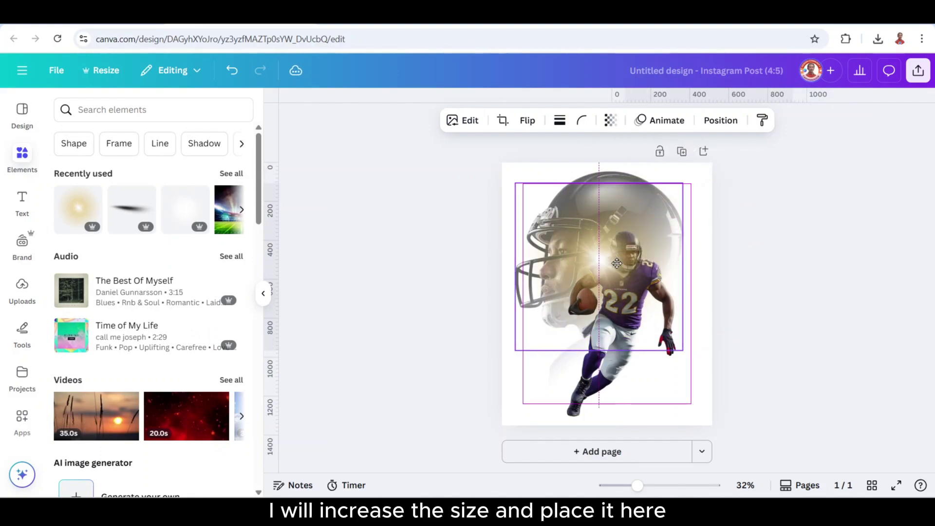
In Layers, put the glow below the player and above the helmet, resized to 858.6 px.
left_click(720, 119)
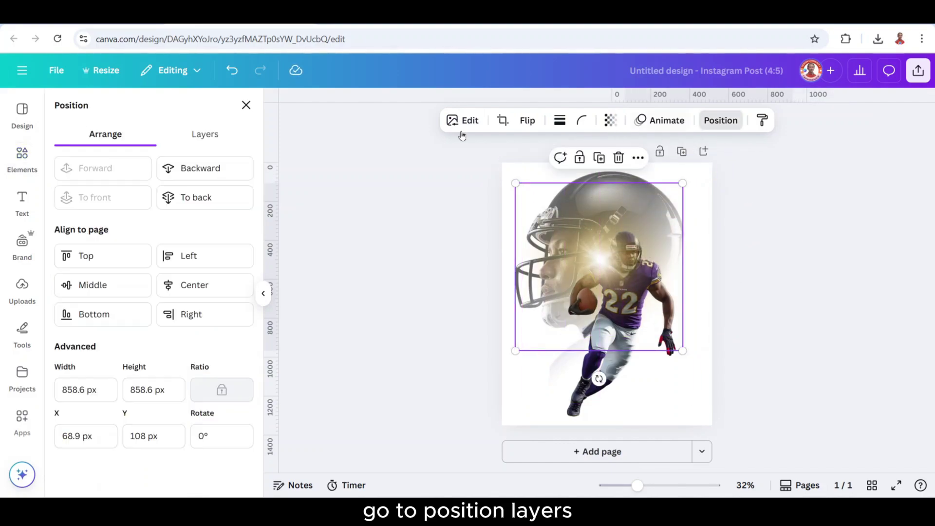
left_click(195, 139)
left_click_drag(142, 212, 145, 263)
left_click_drag(682, 351, 686, 354)
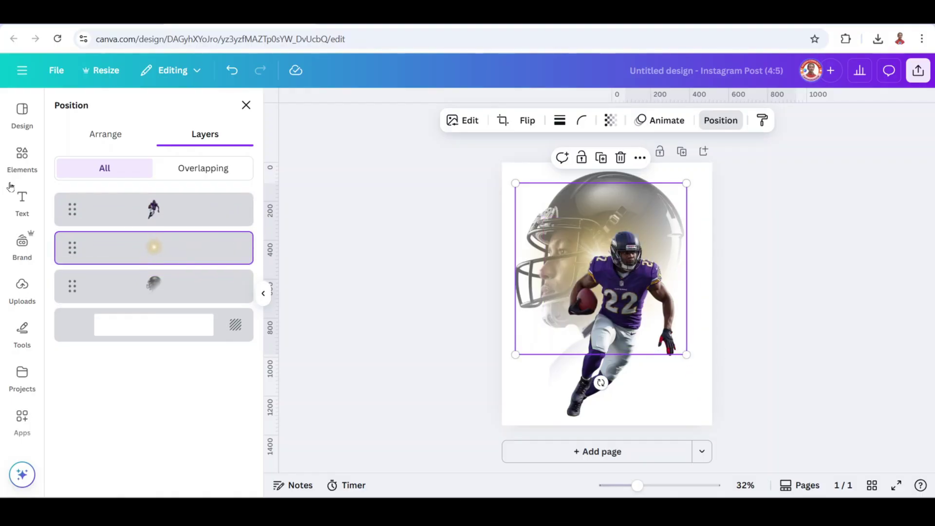
left_click(23, 157)
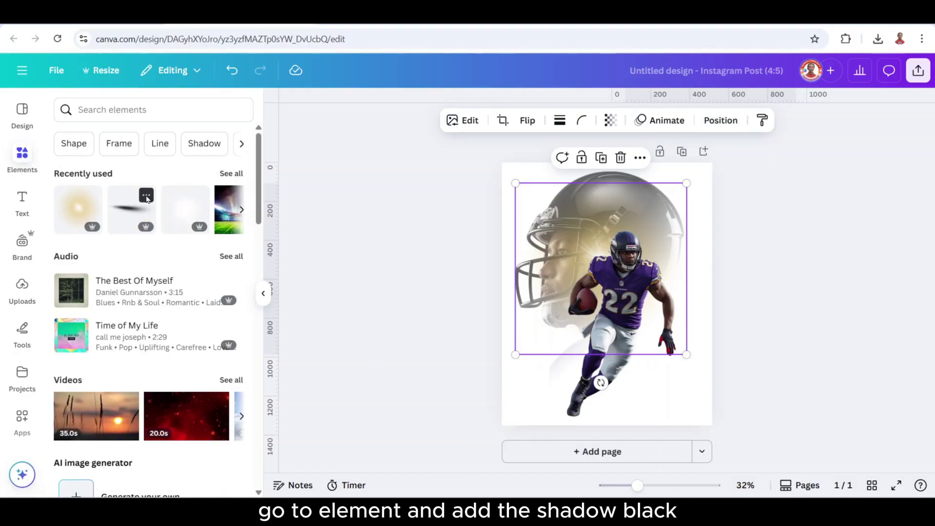
Add the Shadow Black element beneath the player's feet, tilted about -18° to match his stride.
left_click(146, 197)
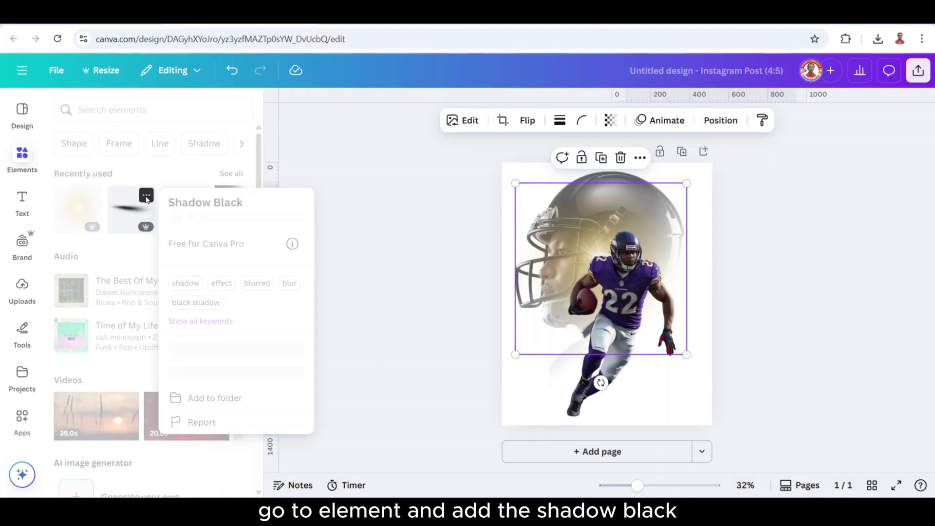
left_click(122, 214)
left_click(123, 213)
left_click_drag(575, 288, 629, 410)
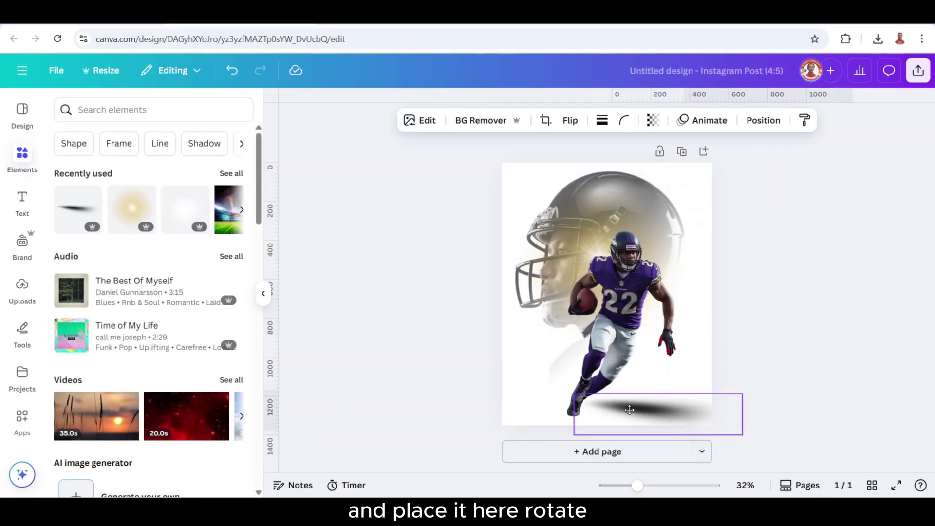
mouse_move(653, 468)
left_mouse_down()
mouse_move(668, 466)
mouse_move(660, 468)
left_mouse_up()
left_click_drag(656, 408, 646, 394)
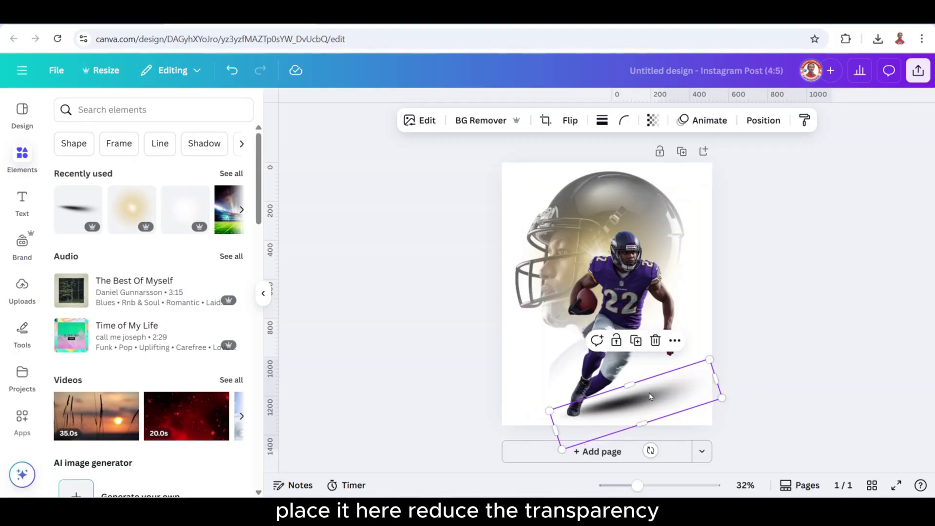
Set the shadow's transparency to 62.
left_click(656, 123)
left_click_drag(661, 170, 647, 170)
left_click(808, 271)
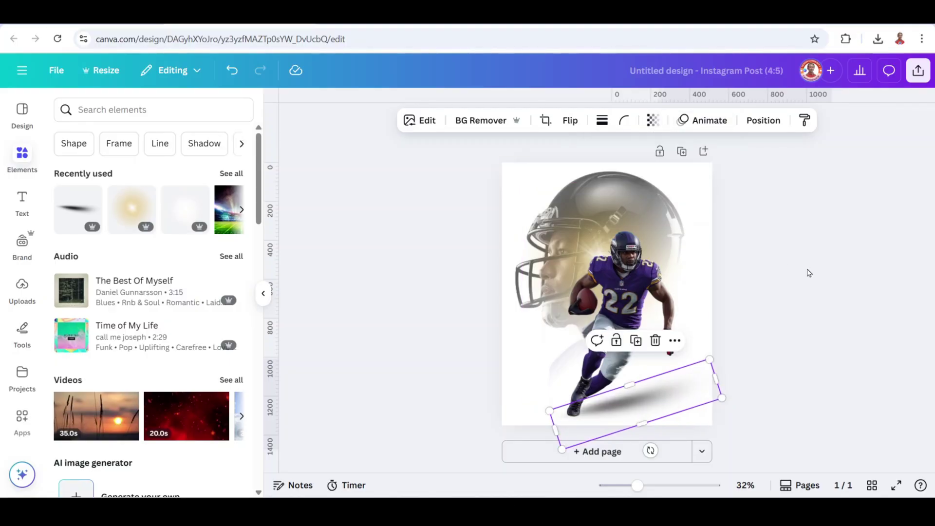
left_click(22, 202)
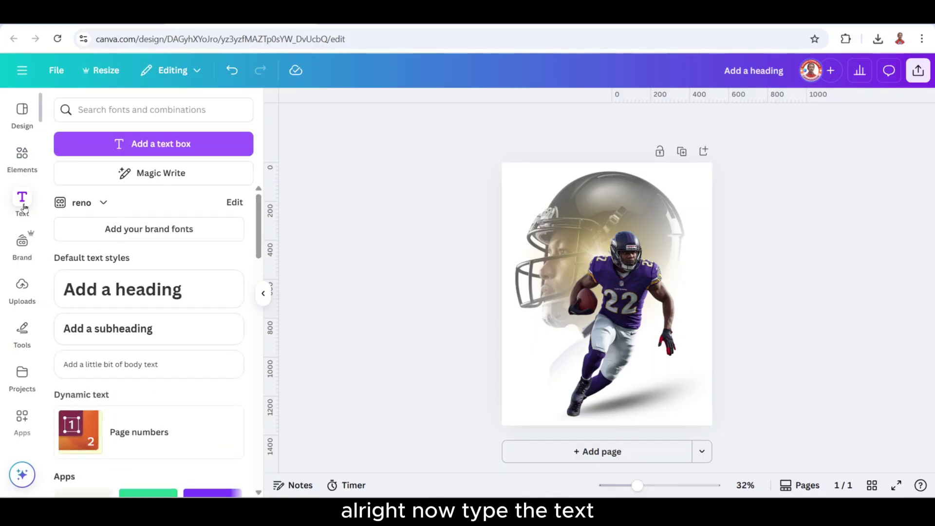
Add a heading reading 'Football' in the Yearbook Solid font.
left_click(103, 293)
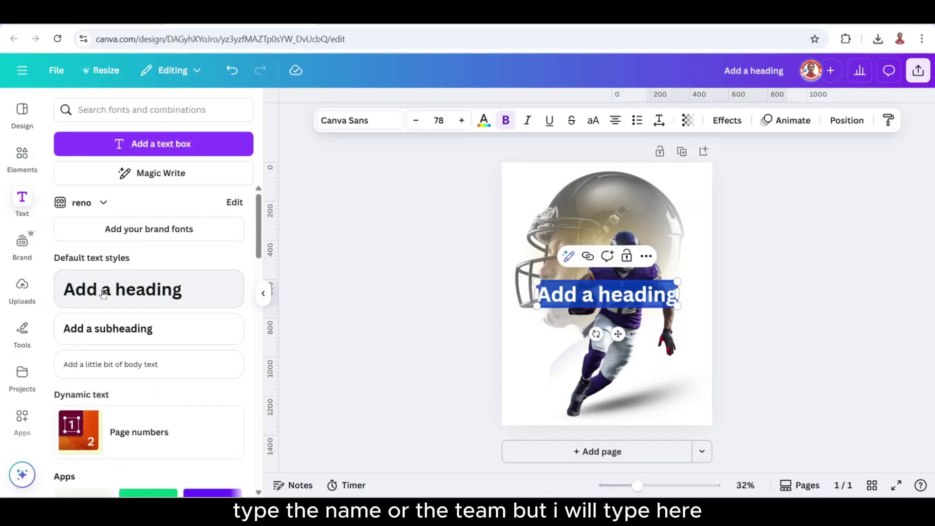
type("Football")
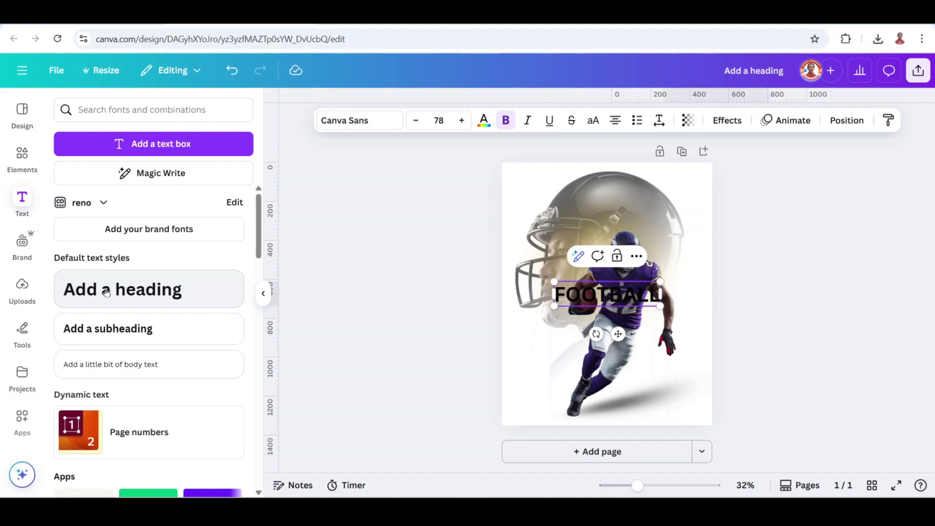
key("ctrl+a")
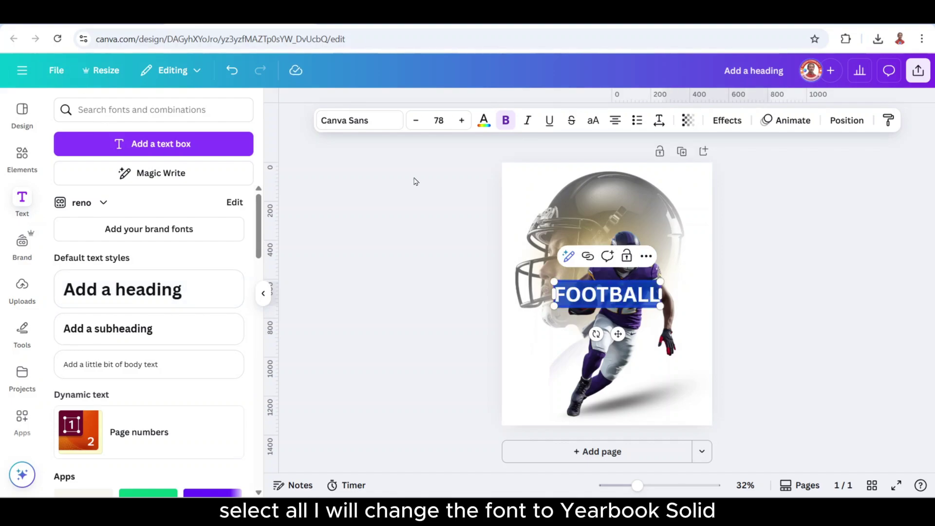
left_click(352, 124)
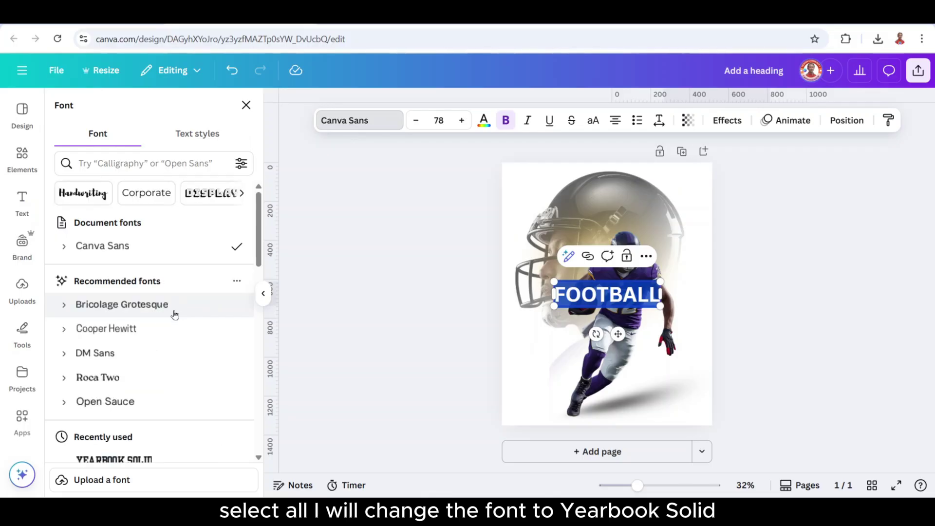
scroll(162, 382, "down", 2)
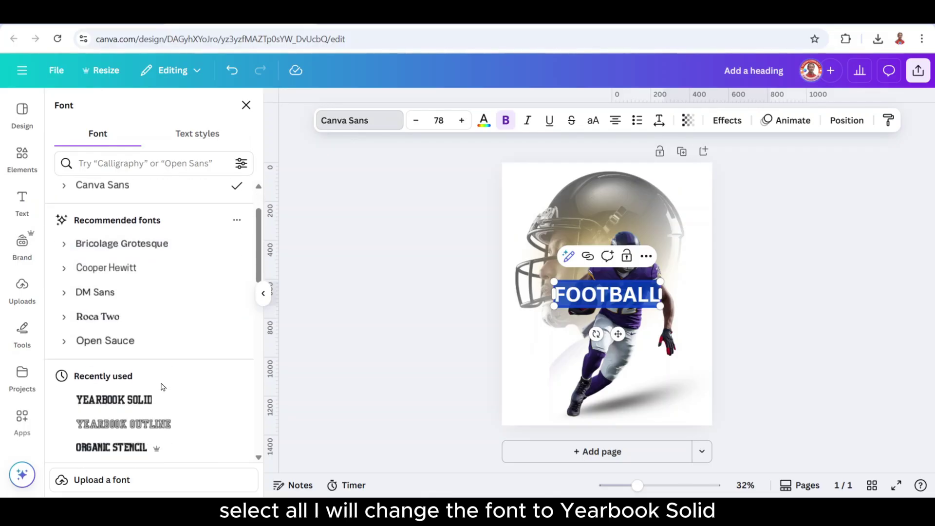
left_click(157, 401)
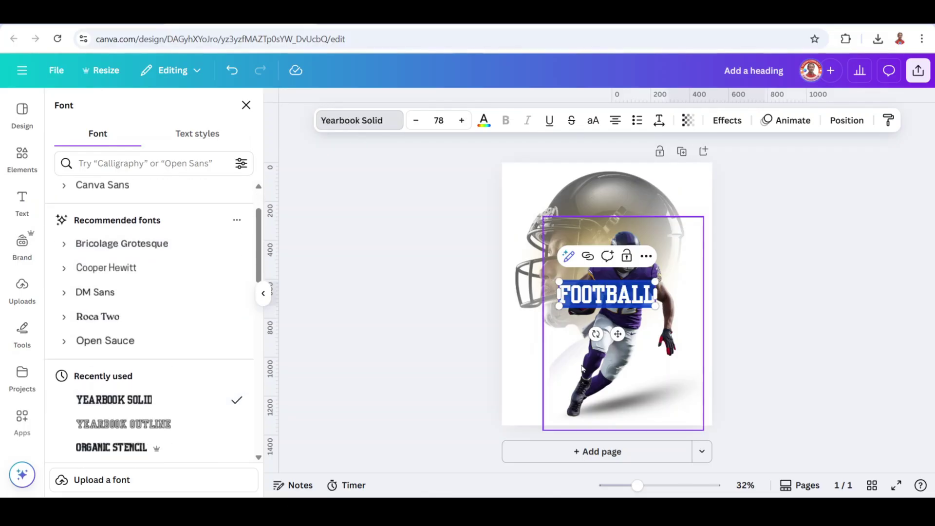
Rotate the FOOTBALL text to -90°, move it to the right edge, and enlarge to 204.
left_click_drag(596, 334, 670, 303)
left_click_drag(607, 292, 729, 204)
left_click_drag(679, 268, 632, 438)
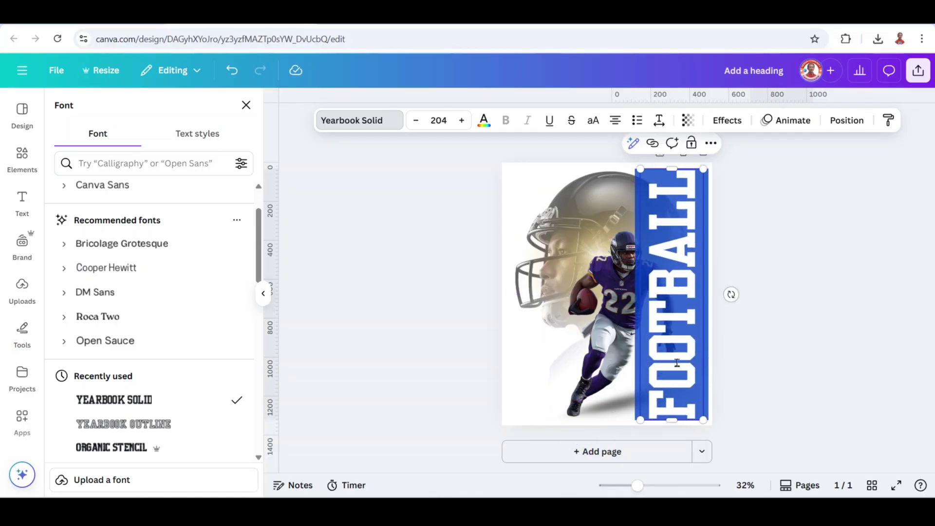
left_click(488, 123)
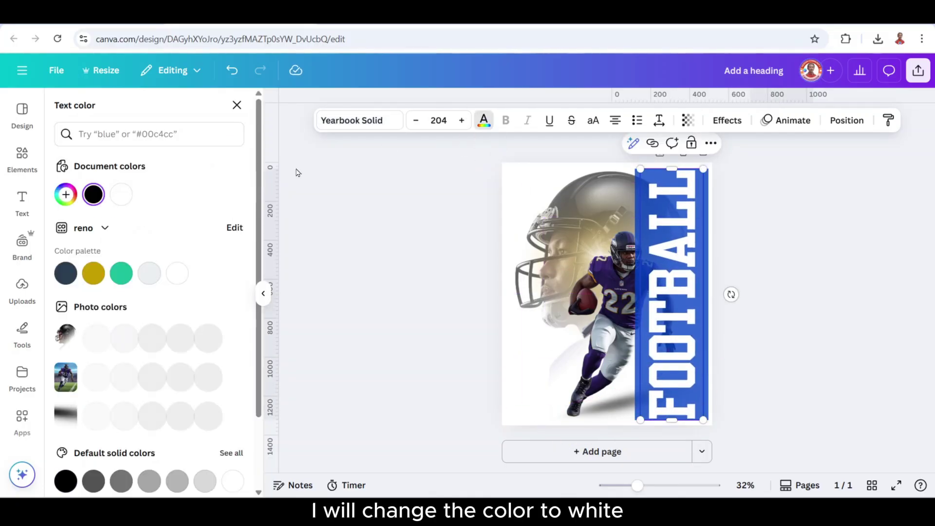
Make FOOTBALL white with a thickness-50 purple #5B06A6 outline, undoing a stray nudge.
left_click(120, 194)
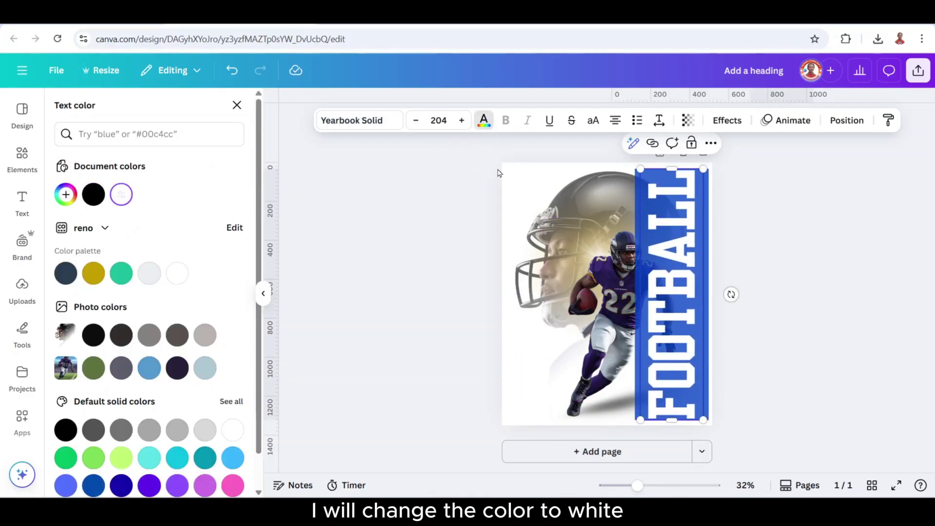
left_click(729, 122)
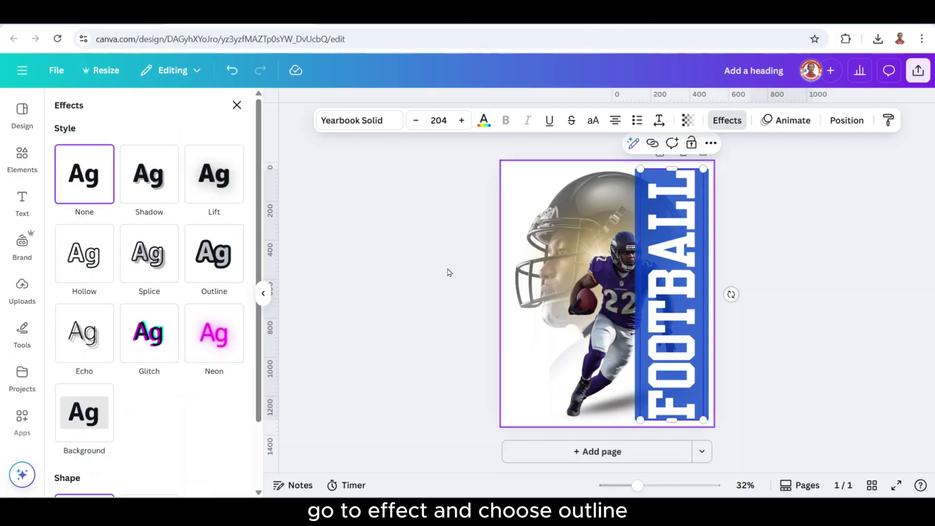
left_click(226, 266)
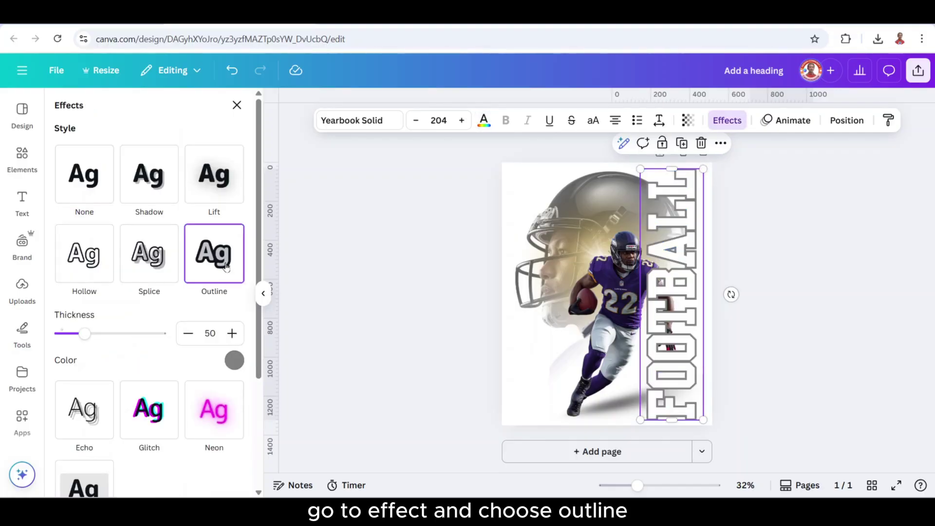
left_click(234, 361)
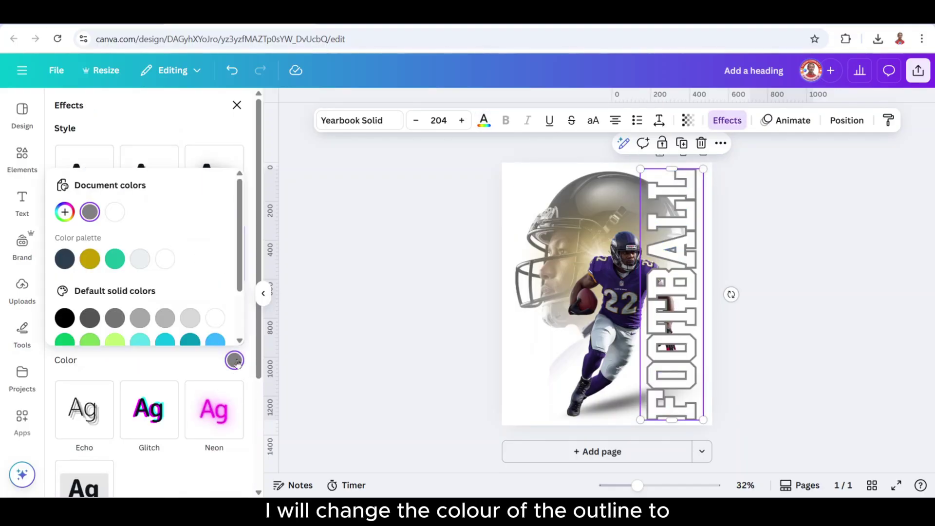
left_click(65, 212)
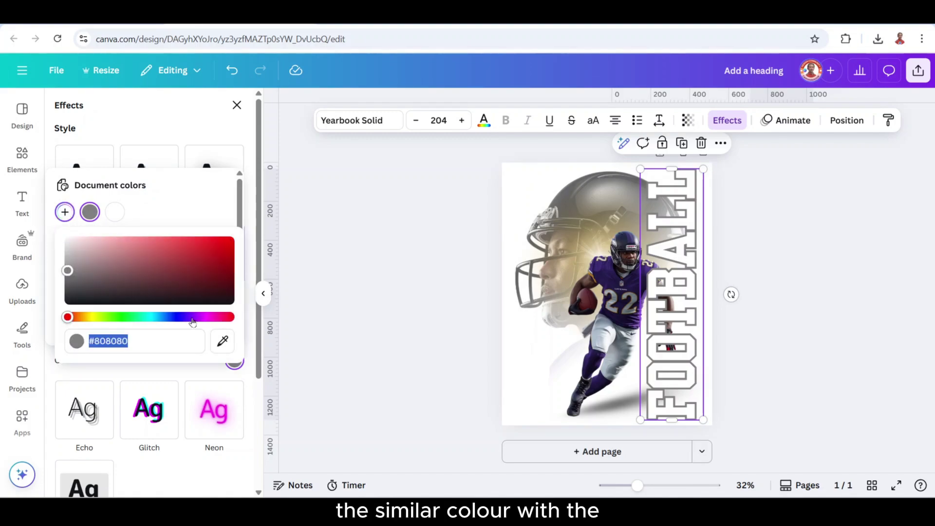
left_click(225, 261)
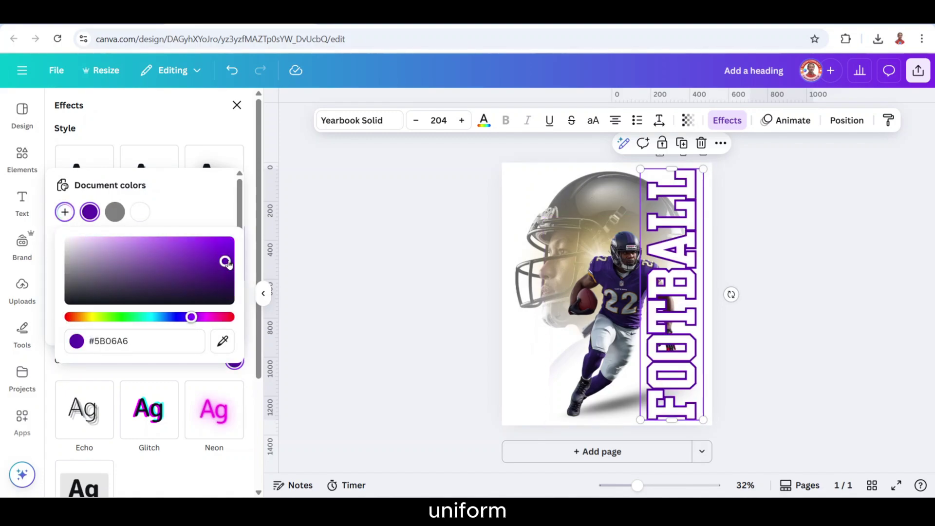
left_click_drag(674, 299, 679, 295)
key("ctrl+z")
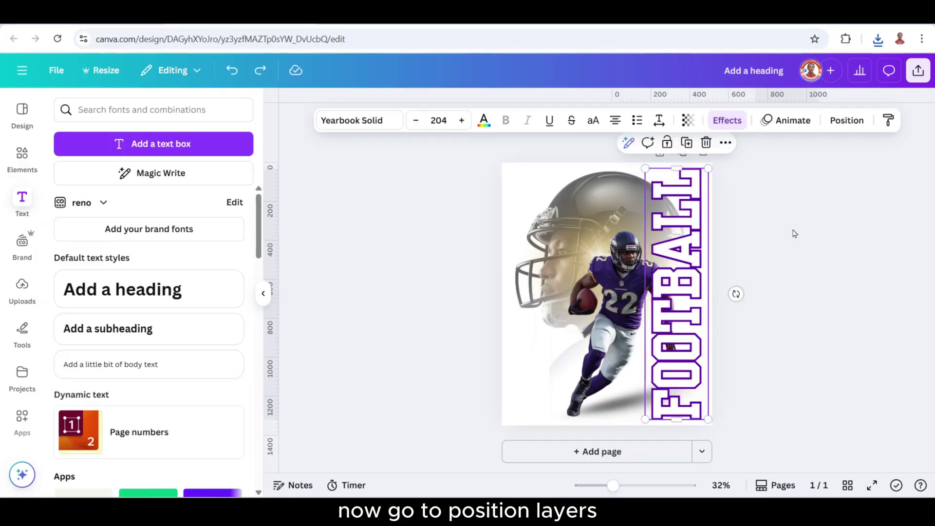
In Layers, move the shadow below the player, then FOOTBALL below the player above the shadow.
left_click(847, 121)
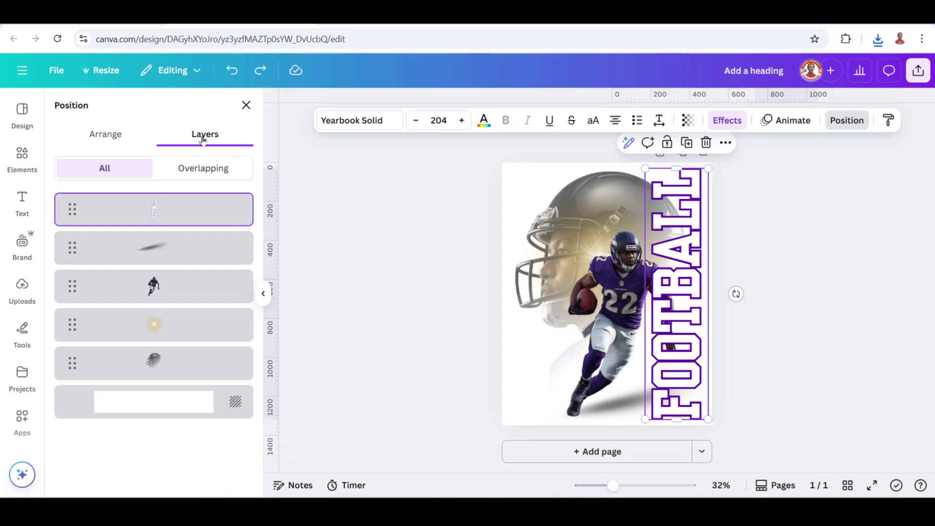
left_click_drag(163, 249, 170, 292)
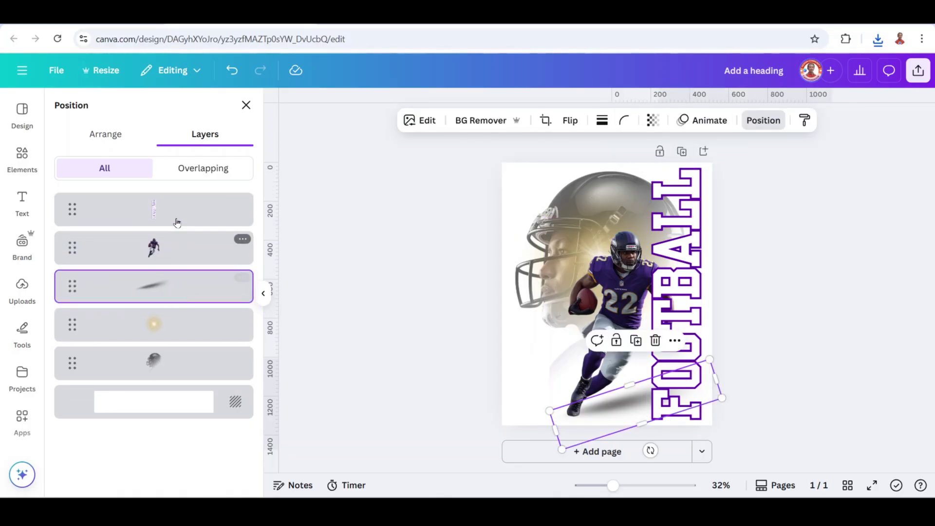
left_click_drag(174, 207, 178, 263)
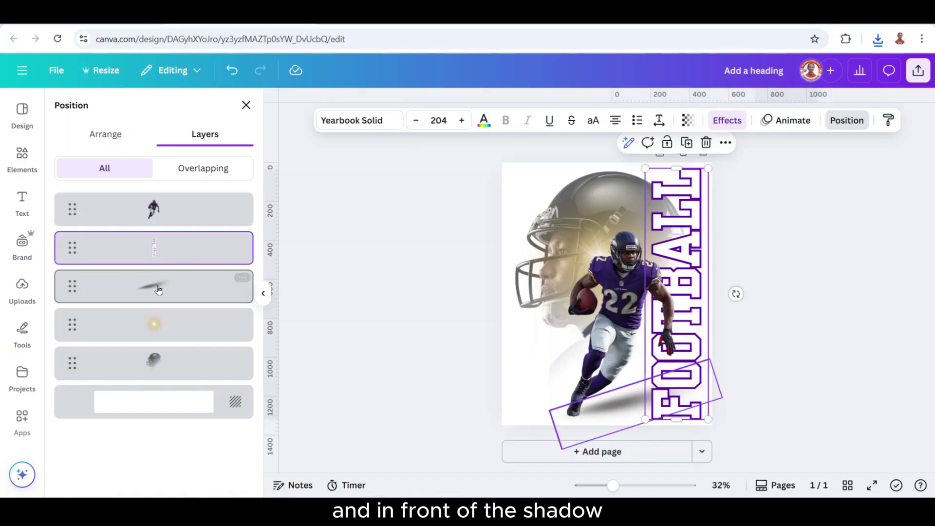
left_click(773, 329)
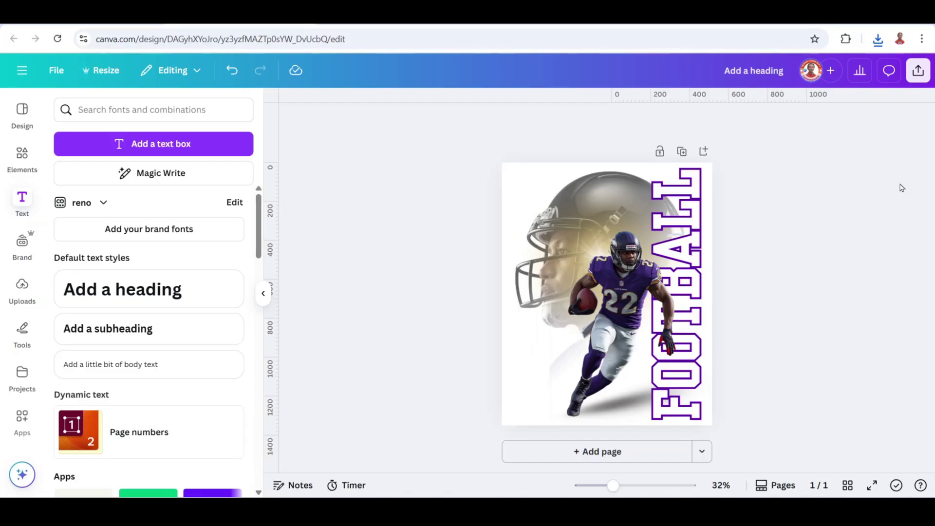
Download the finished football flyer as a PNG file.
left_click(919, 73)
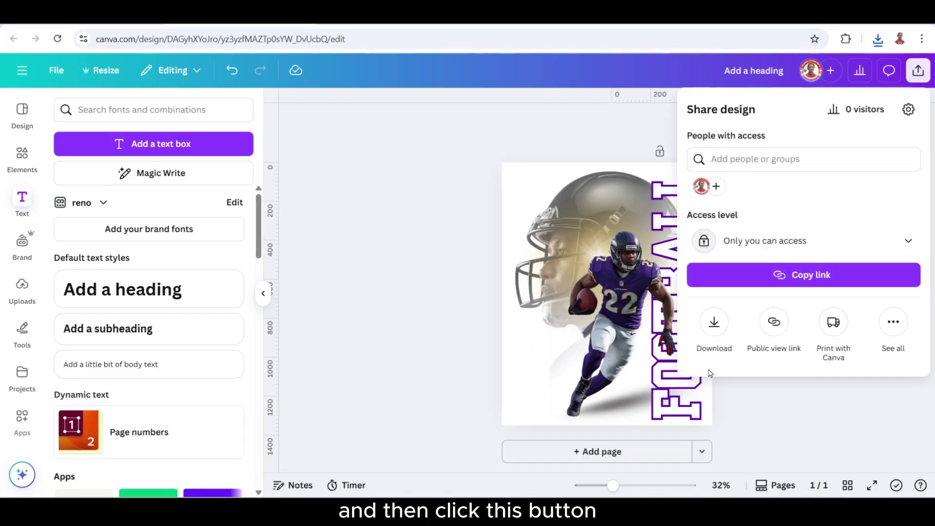
left_click(715, 322)
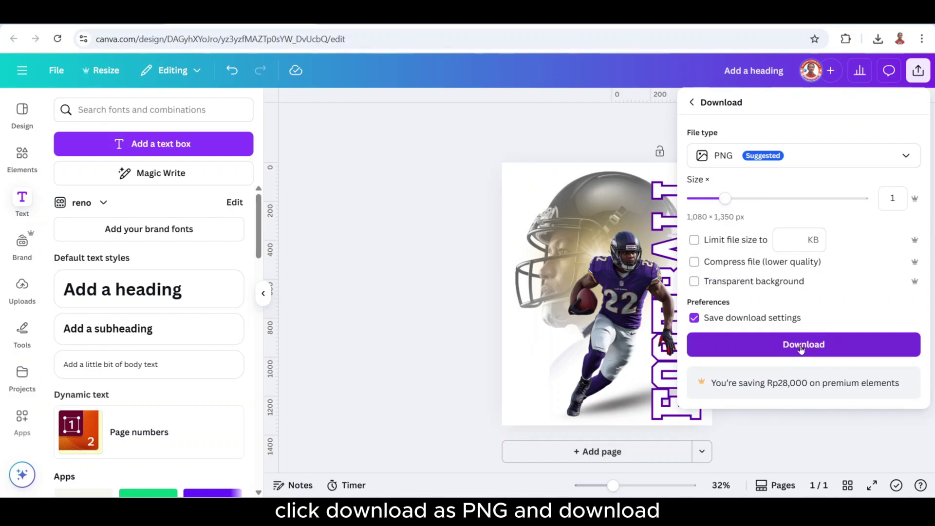
left_click(801, 347)
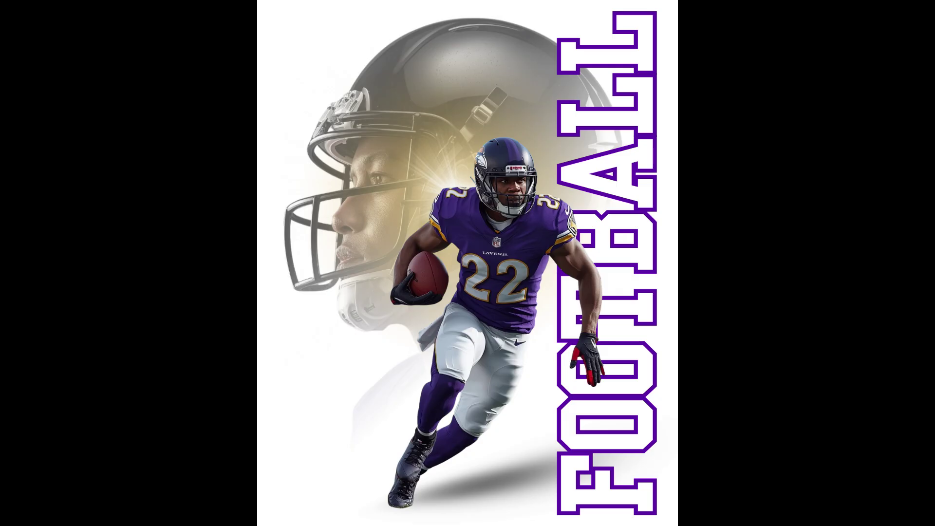
Scroll down through the Creatvicto Gumroad template store page.
scroll(465, 310, "down", 5)
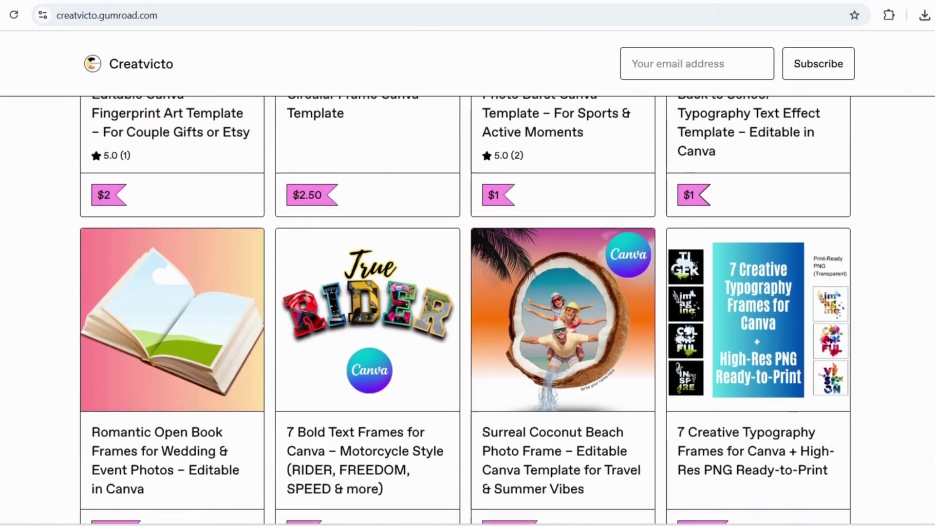
scroll(465, 309, "down", 5)
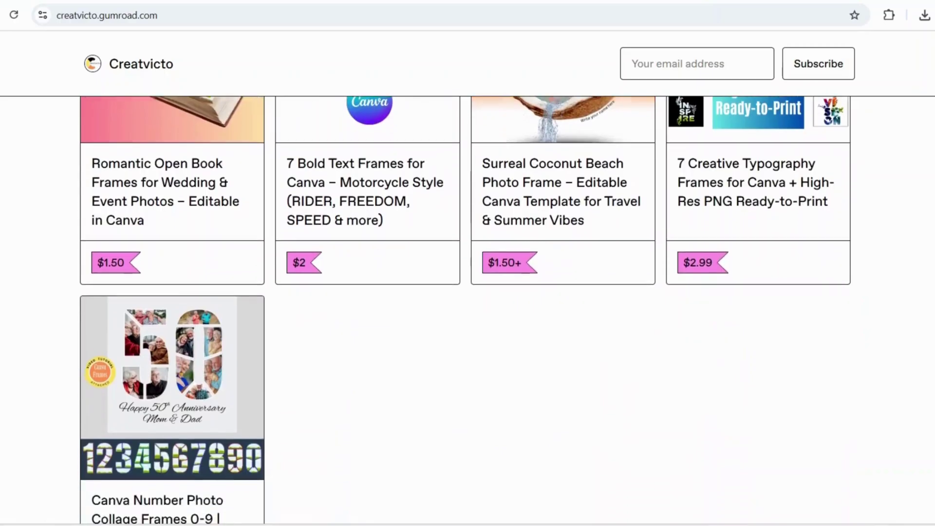
scroll(465, 309, "down", 2)
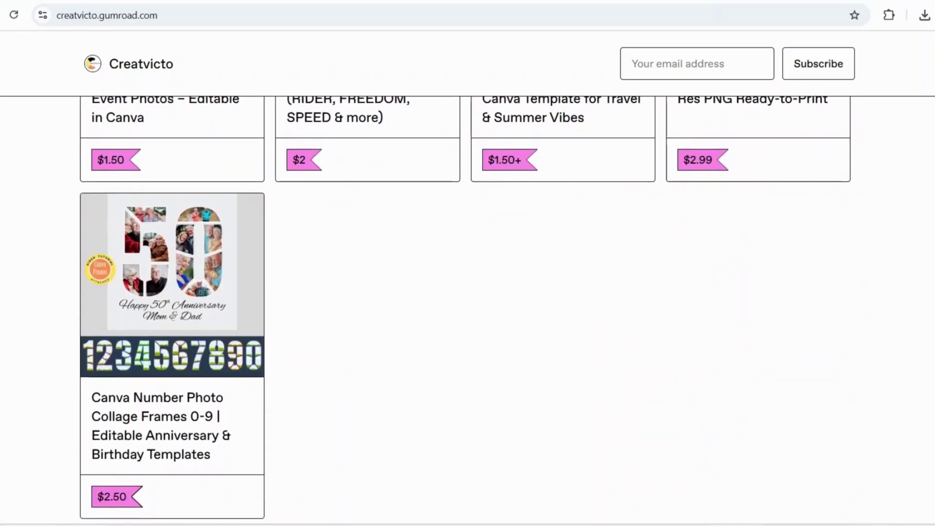